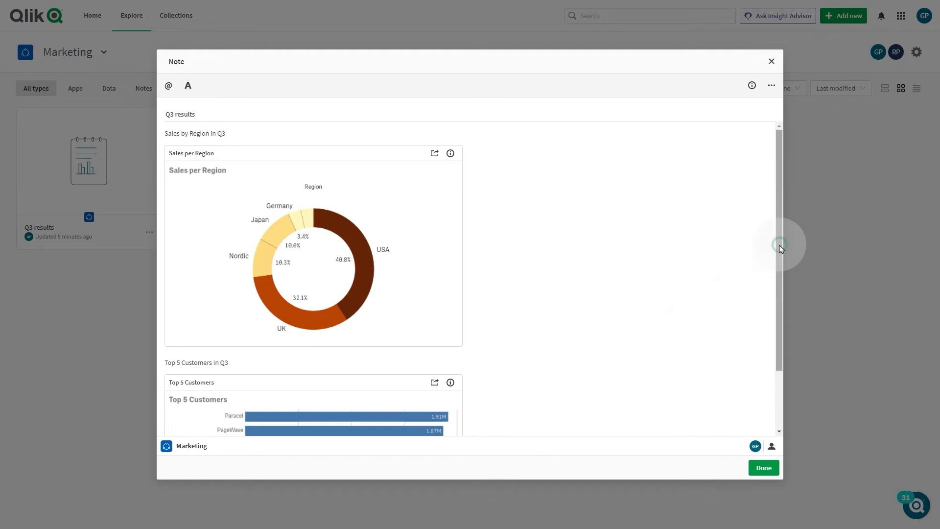
{"action": "scroll", "coordinate": [789, 313], "scroll_direction": "down", "scroll_amount": 2}
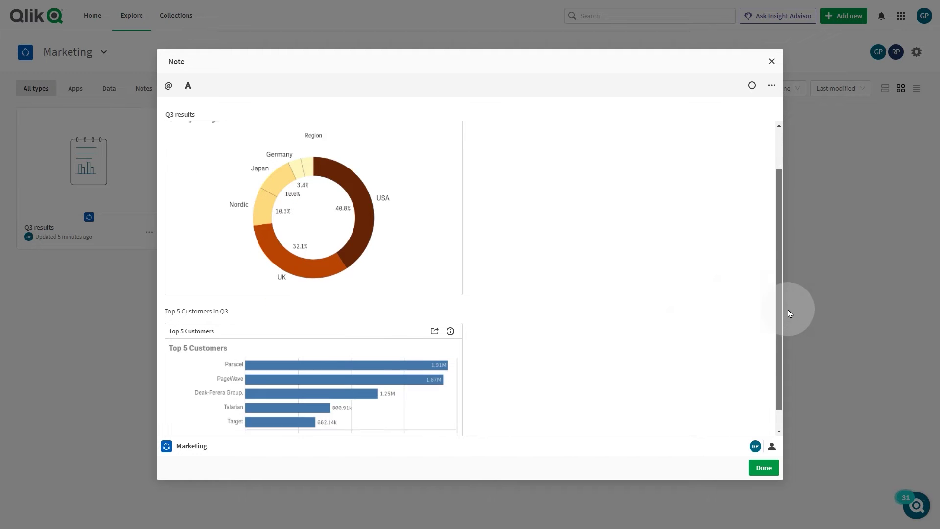
Change the other Marketing member's access to the Q3 results note from Can view to Can edit
{"action": "left_click", "coordinate": [771, 445]}
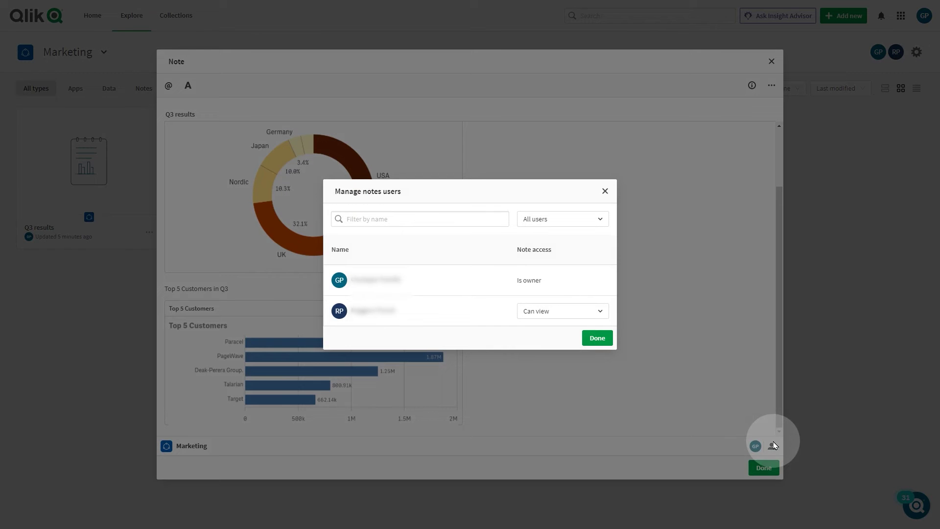
{"action": "left_click", "coordinate": [564, 313]}
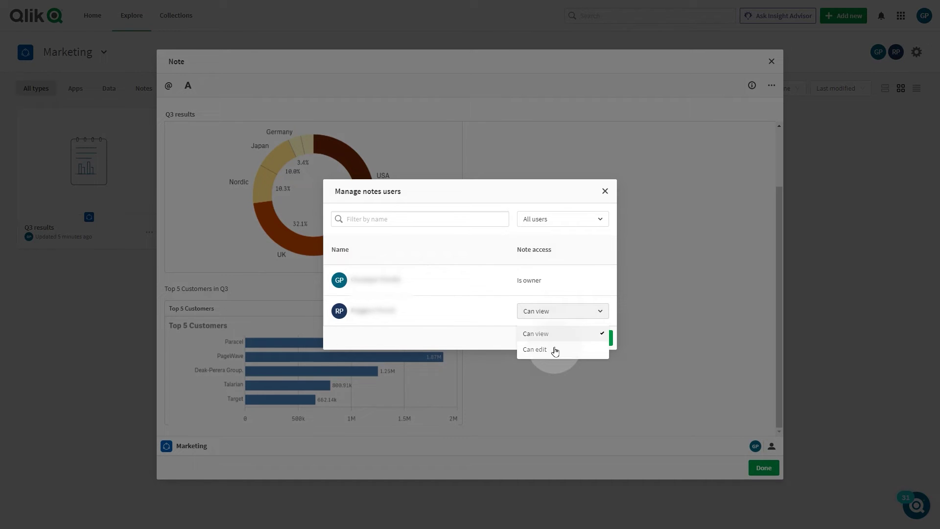
{"action": "left_click", "coordinate": [552, 349]}
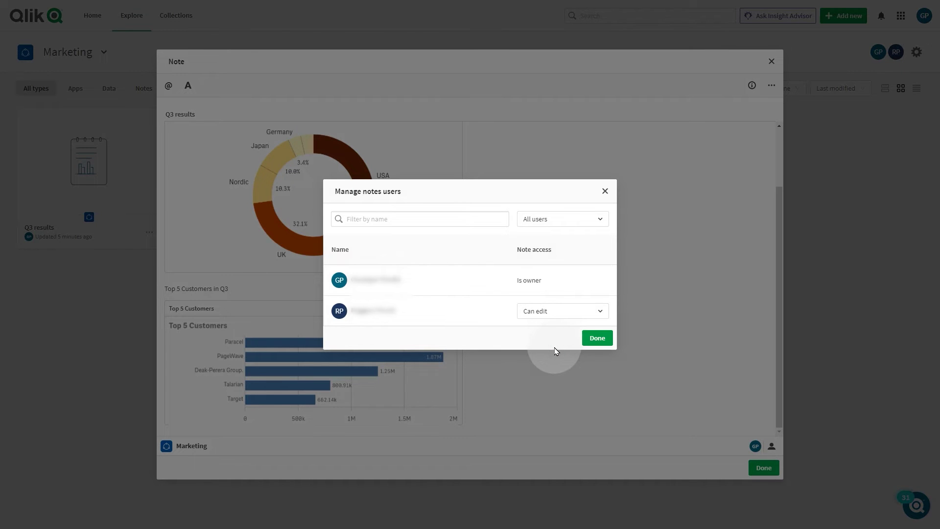
{"action": "left_click", "coordinate": [591, 339]}
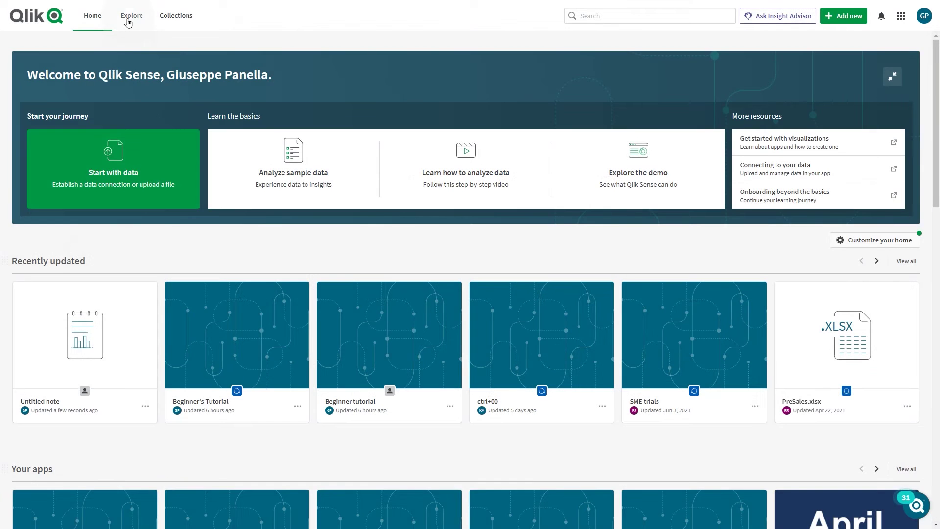
Filter the Explore content list to the Marketing space to reach the Beginner's Tutorial app
{"action": "left_click", "coordinate": [125, 14]}
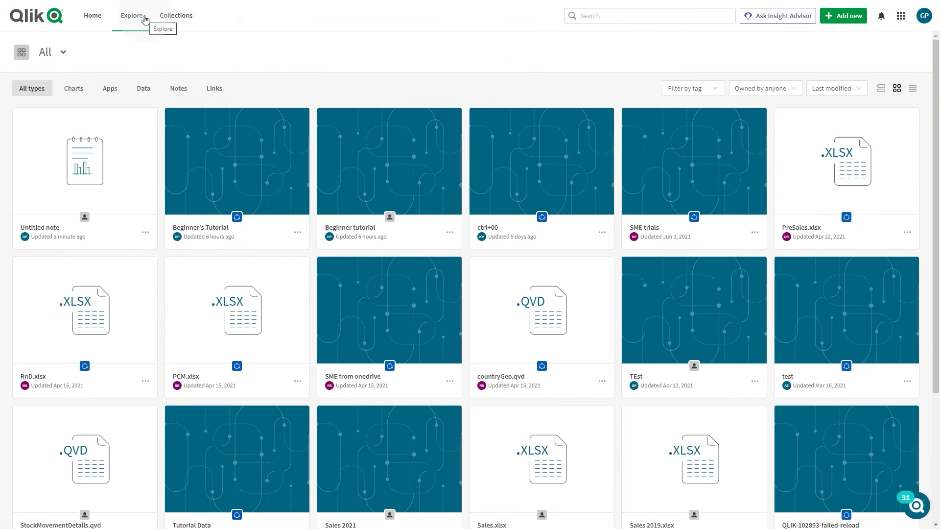
{"action": "left_click", "coordinate": [64, 52]}
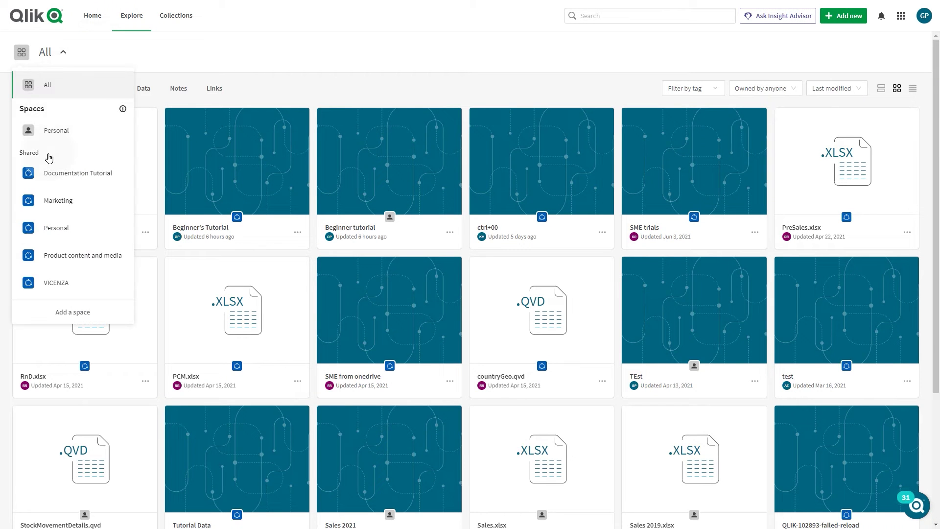
{"action": "left_click", "coordinate": [56, 210]}
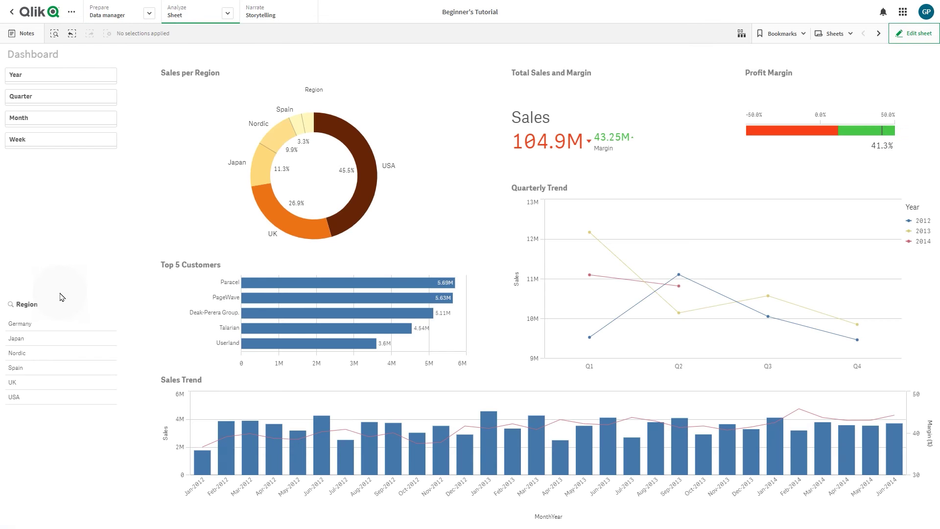
Filter the dashboard's Quarter field to Q3
{"action": "left_click", "coordinate": [51, 96]}
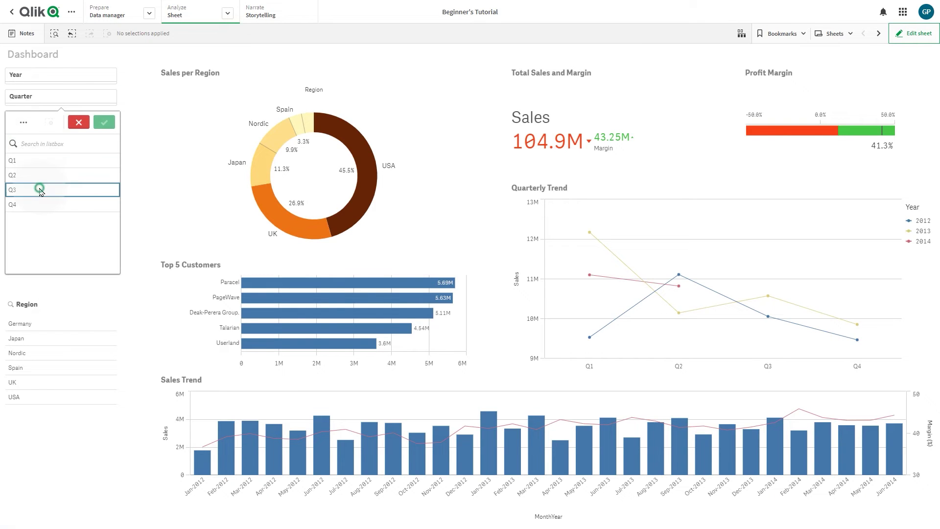
{"action": "left_click", "coordinate": [37, 189]}
{"action": "left_click", "coordinate": [104, 123]}
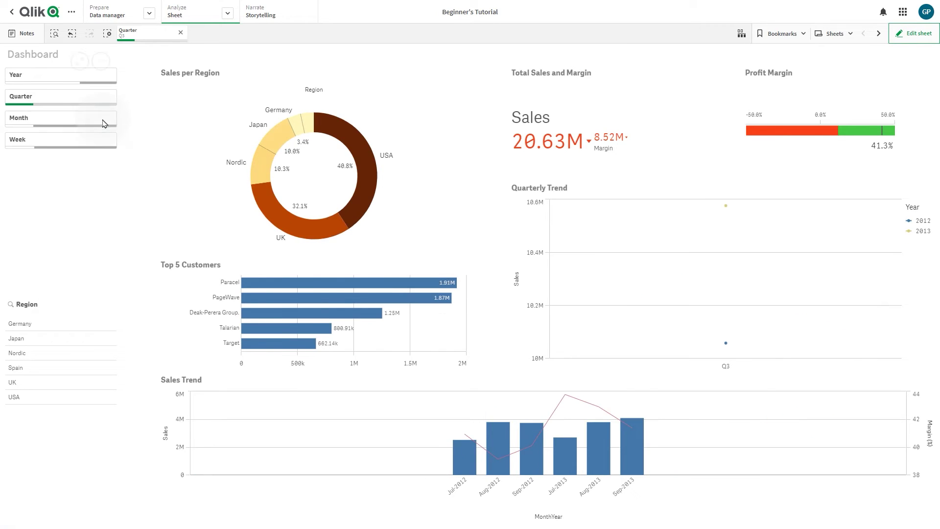
Show the notes panel's notes from the Personal space
{"action": "left_click", "coordinate": [28, 35]}
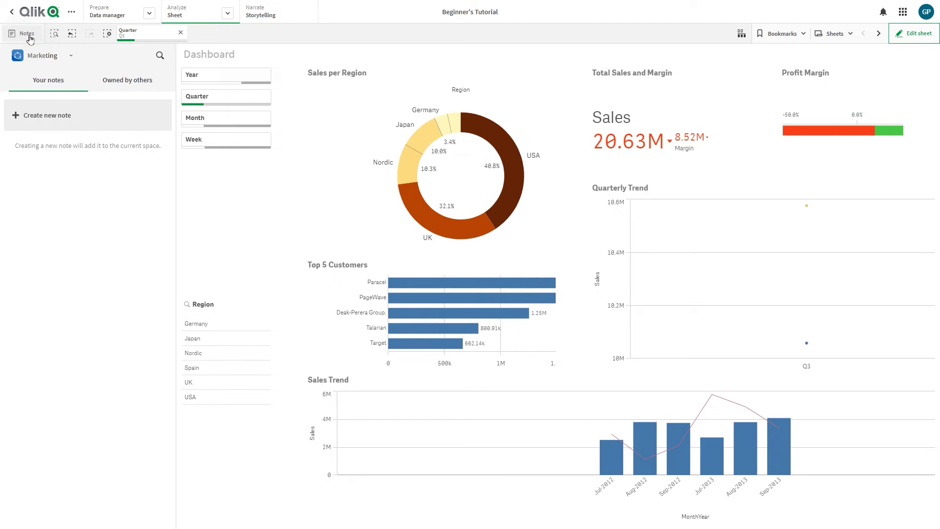
{"action": "left_click", "coordinate": [57, 55]}
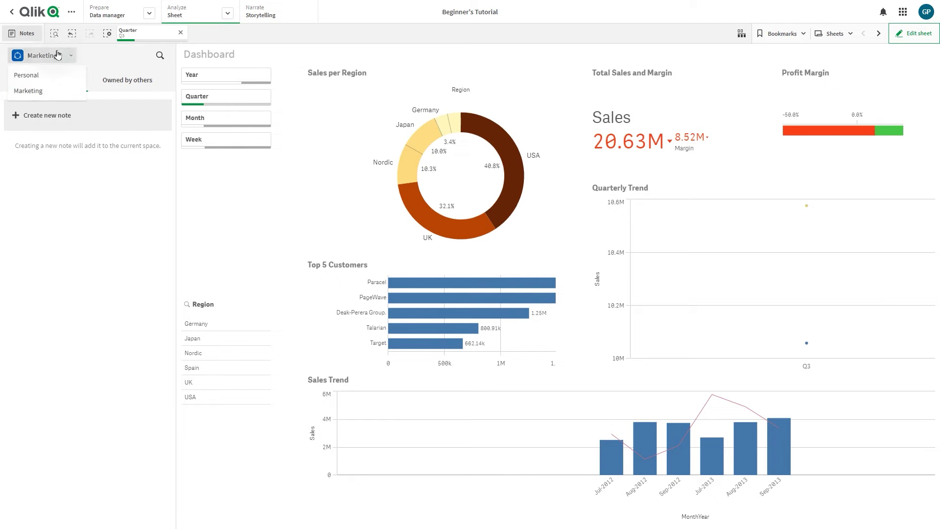
{"action": "left_click", "coordinate": [37, 74]}
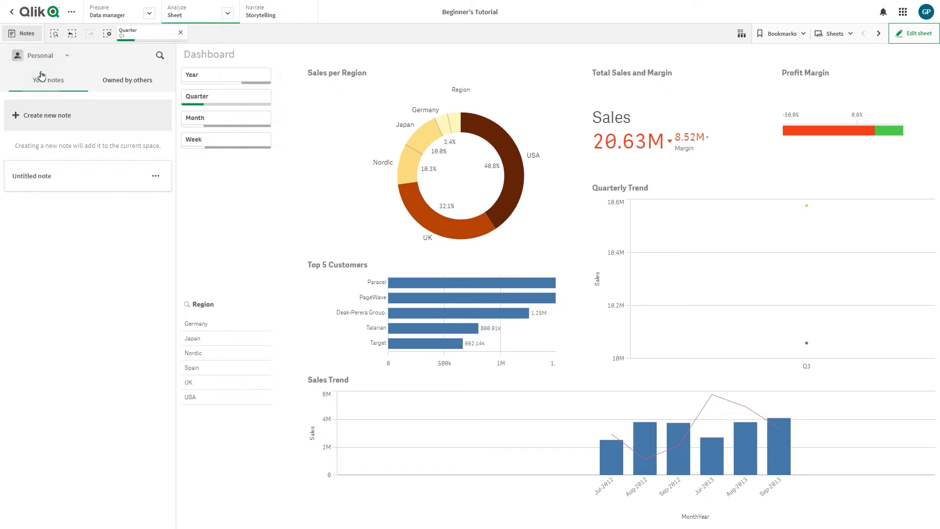
Create a note titled 'Q3 Sales results' reading 'Sales by Region in Q3', with Region bold
{"action": "left_click", "coordinate": [53, 118]}
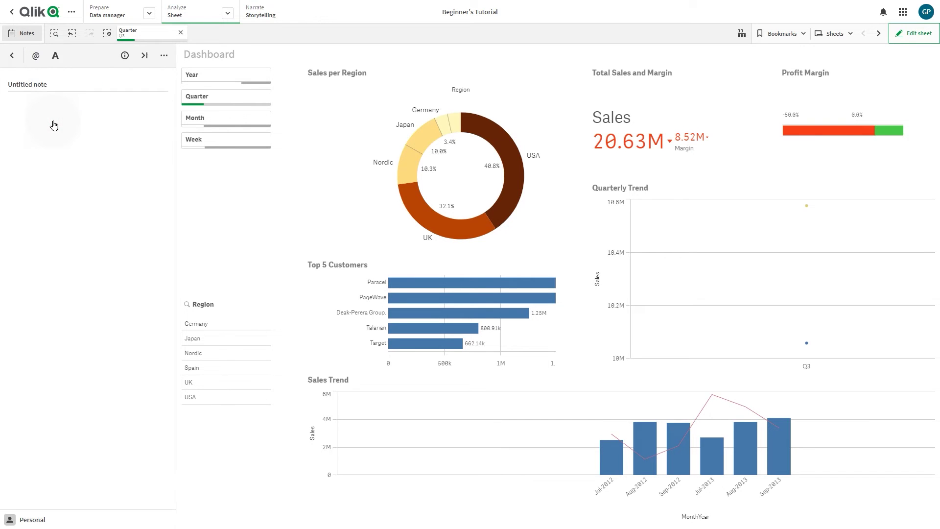
{"action": "triple_click", "coordinate": [52, 88]}
{"action": "type", "text": "Q"}
{"action": "type", "text": "Q3"}
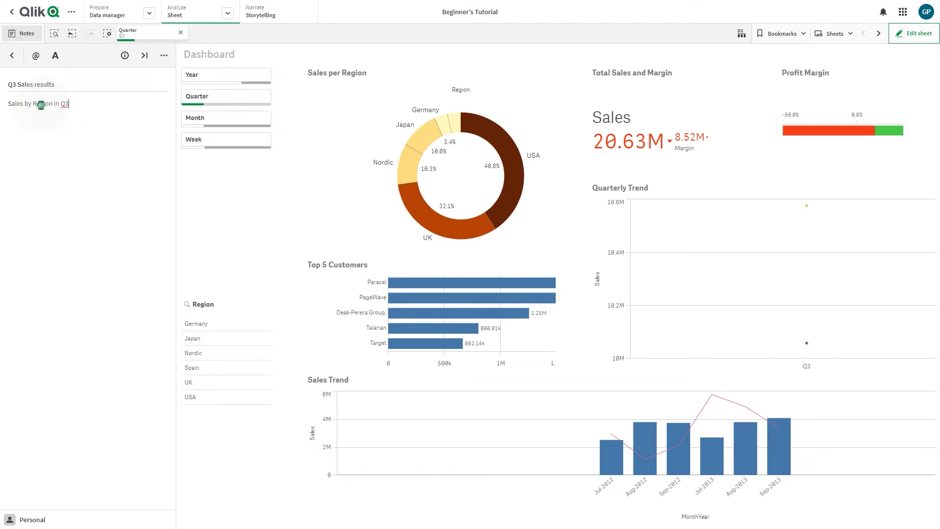
{"action": "double_click", "coordinate": [42, 104]}
{"action": "left_click", "coordinate": [57, 55]}
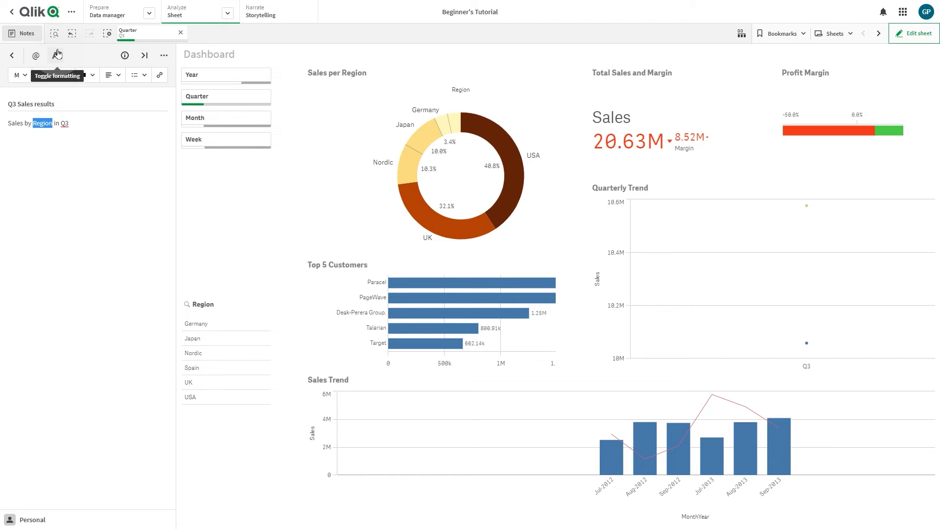
{"action": "left_click", "coordinate": [42, 76]}
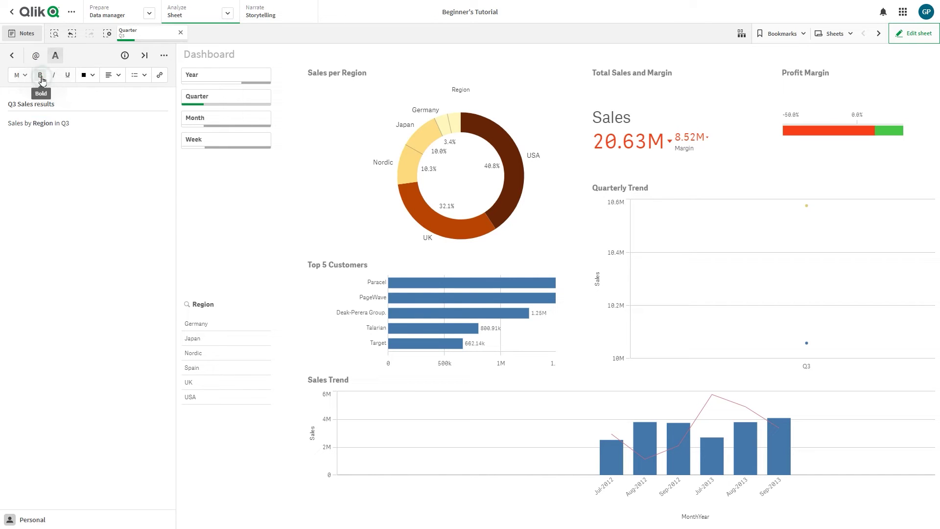
{"action": "left_click", "coordinate": [67, 123]}
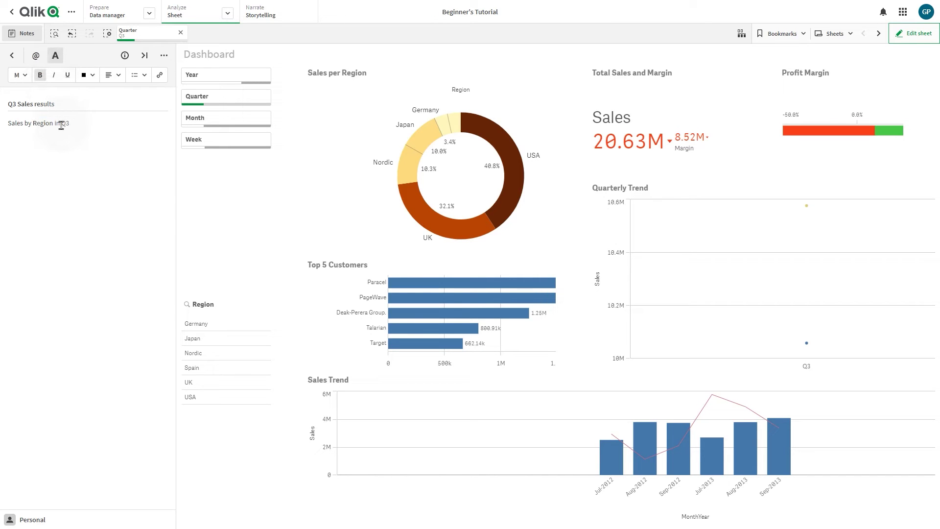
Set Q3 to font size L and add an empty line below the text
{"action": "double_click", "coordinate": [65, 123]}
{"action": "left_click", "coordinate": [20, 75]}
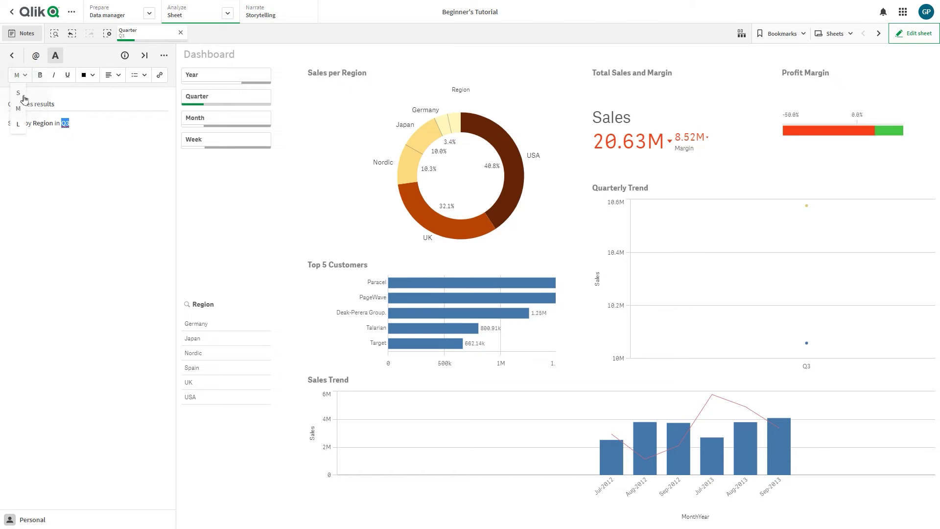
{"action": "left_click", "coordinate": [21, 127]}
{"action": "left_click", "coordinate": [80, 141]}
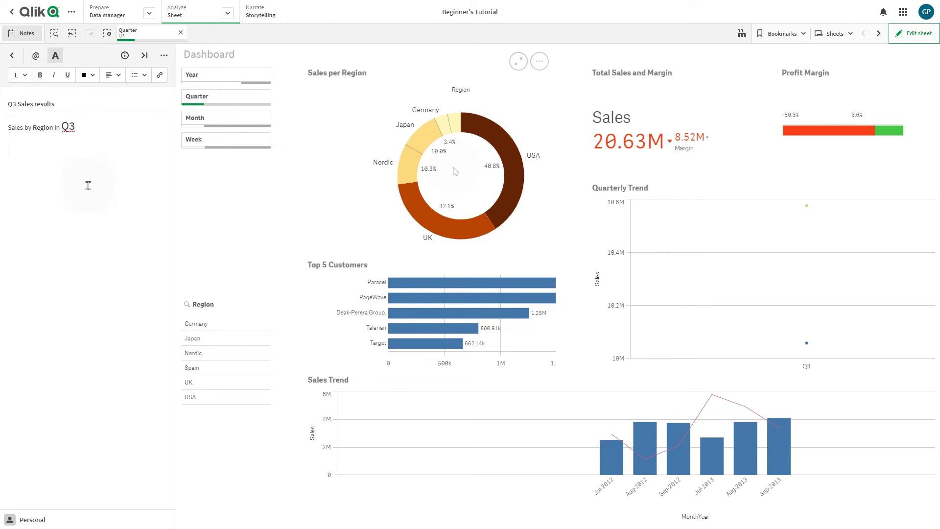
{"action": "right_click", "coordinate": [454, 170]}
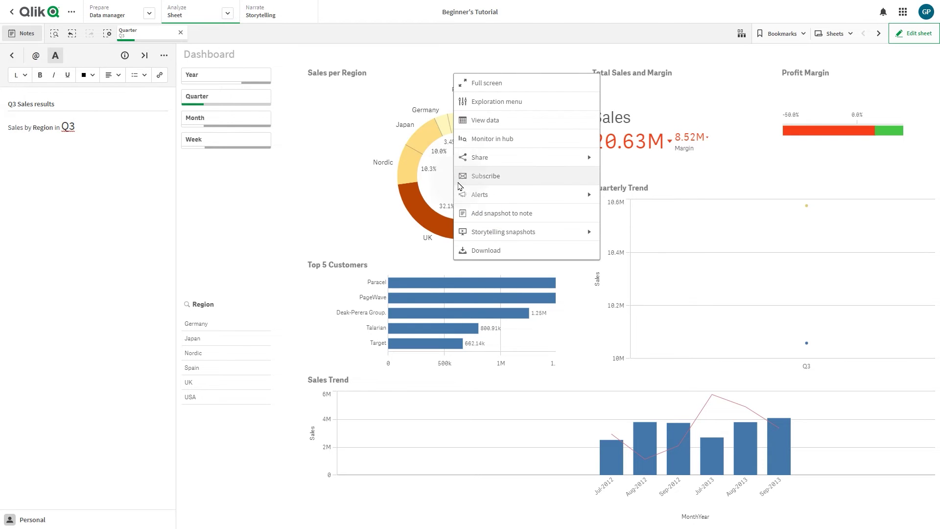
Embed a Sales per Region donut snapshot in the note, close it, and return to the hub
{"action": "left_click", "coordinate": [487, 213]}
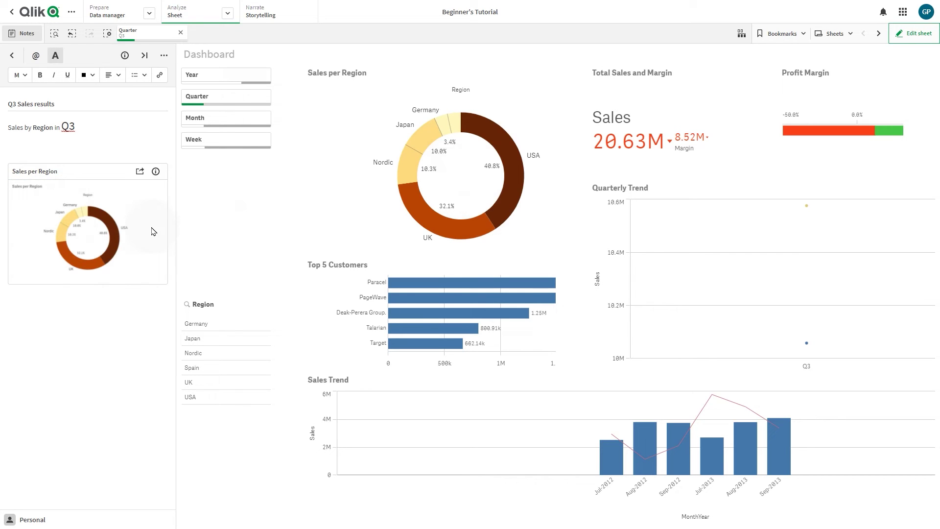
{"action": "left_click", "coordinate": [11, 55]}
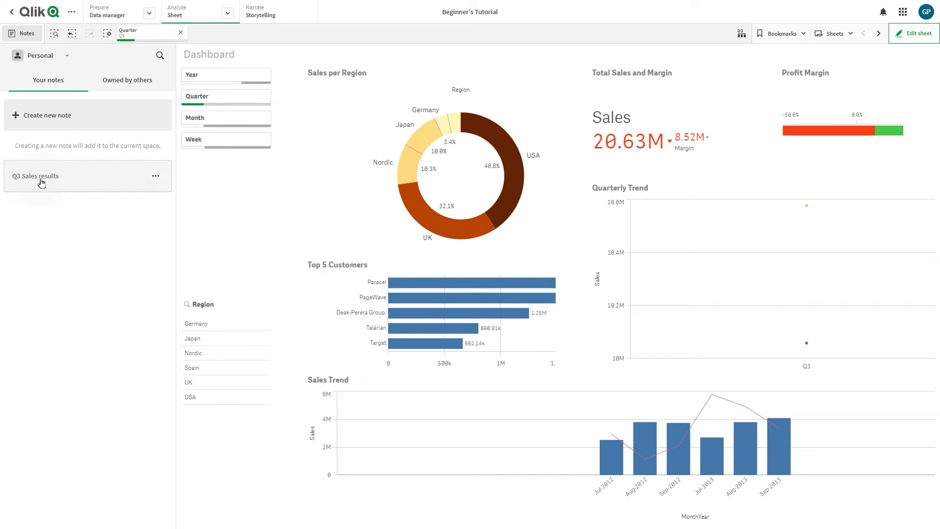
{"action": "left_click", "coordinate": [43, 16]}
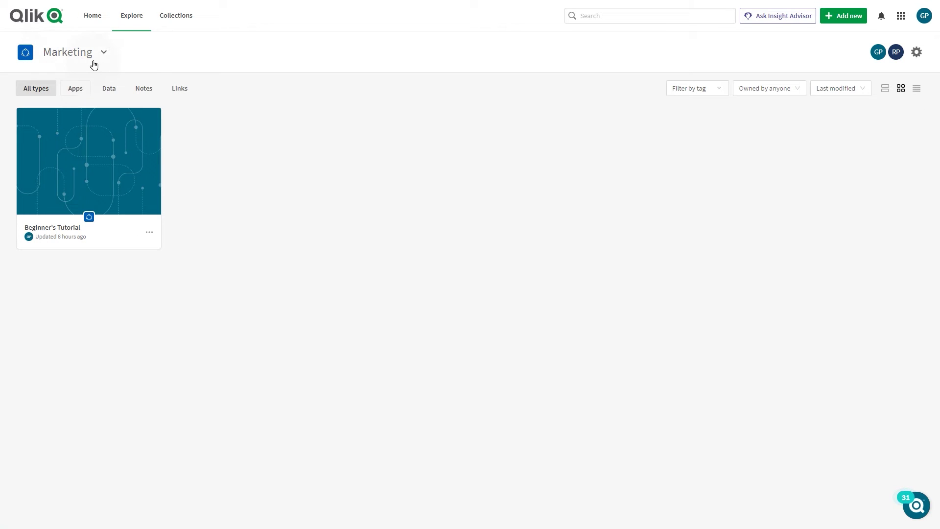
Reopen the Q3 Sales results note from the Personal space notes list
{"action": "left_click", "coordinate": [137, 95]}
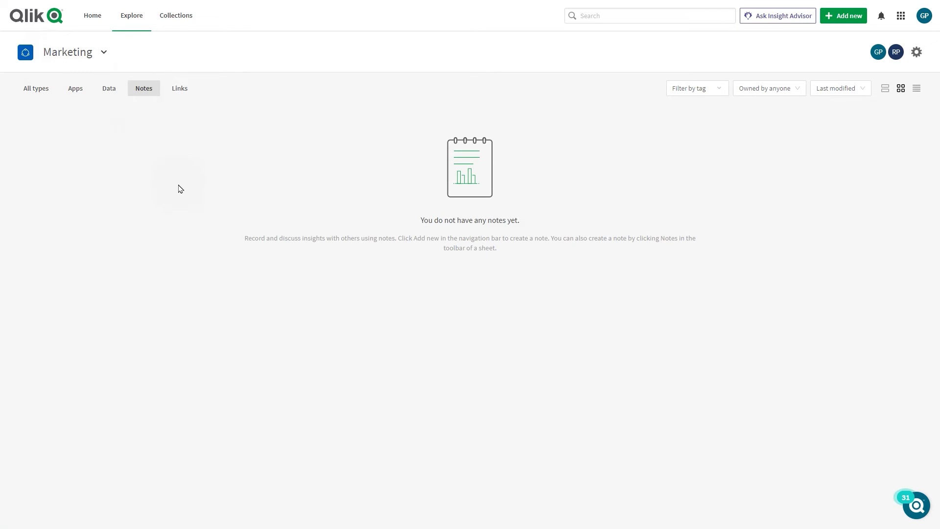
{"action": "left_click", "coordinate": [99, 53]}
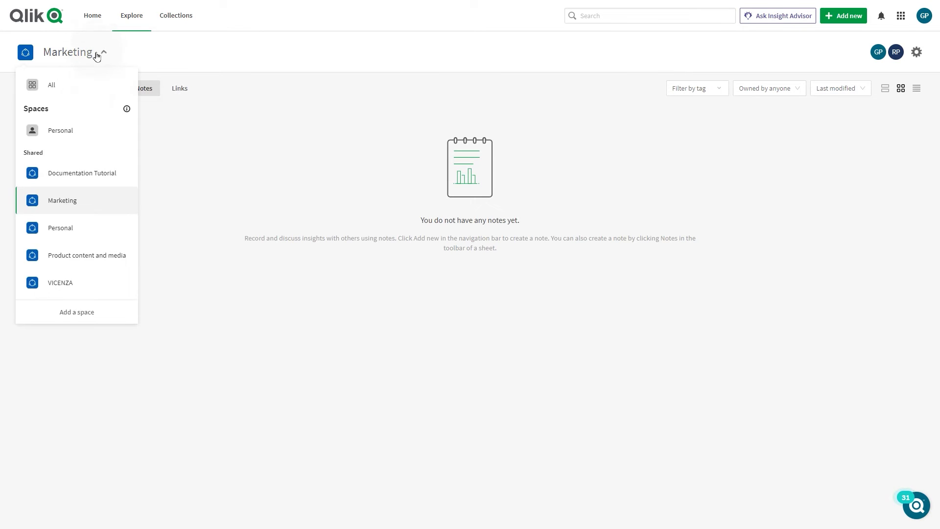
{"action": "left_click", "coordinate": [76, 129]}
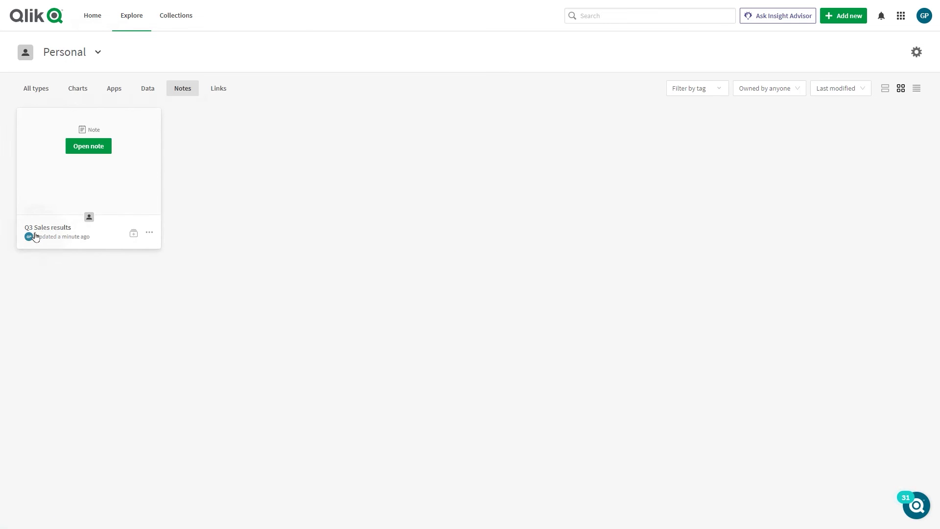
{"action": "mouse_move", "coordinate": [88, 169]}
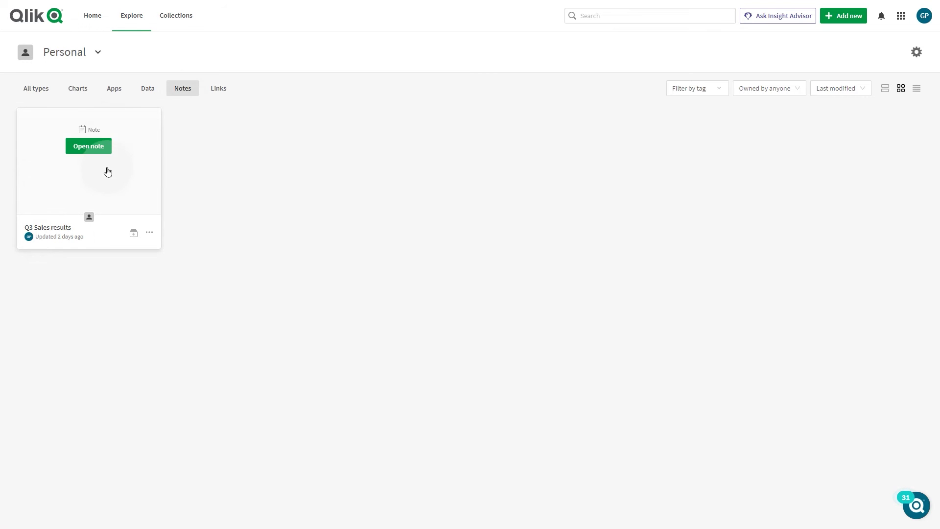
{"action": "left_click", "coordinate": [96, 152]}
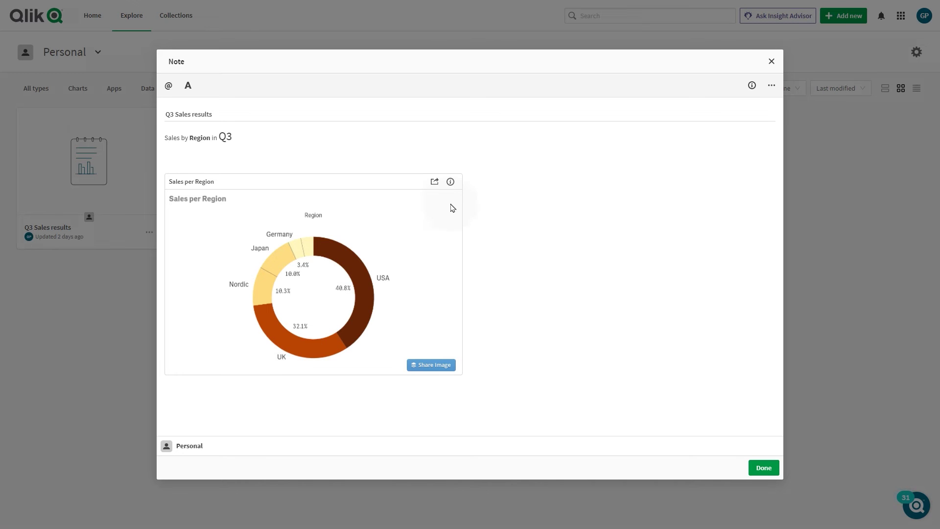
Follow the Sales per Region snapshot's source link to the Q3-filtered Beginner's Tutorial dashboard
{"action": "left_click", "coordinate": [434, 181]}
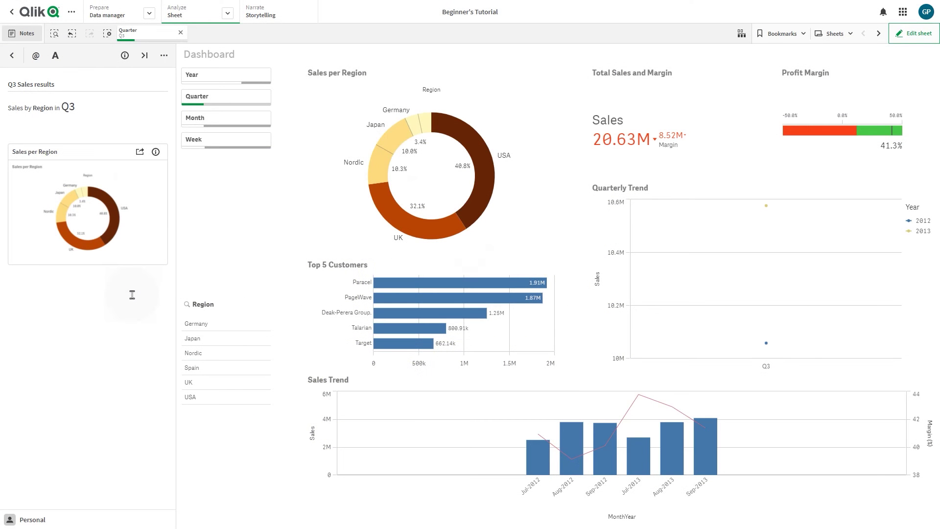
Copy the Q3 Sales results note's entire content and show the Marketing space's notes
{"action": "left_click", "coordinate": [132, 294]}
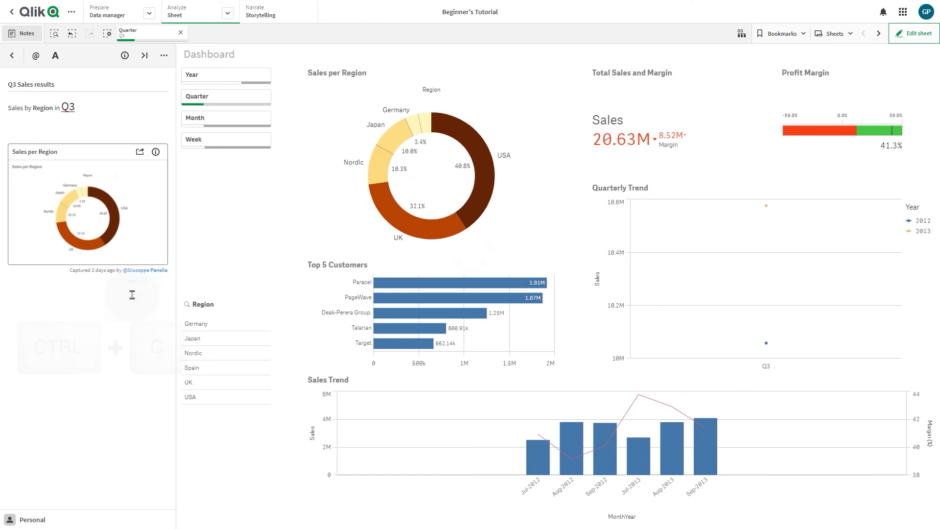
{"action": "key", "text": "ctrl+a"}
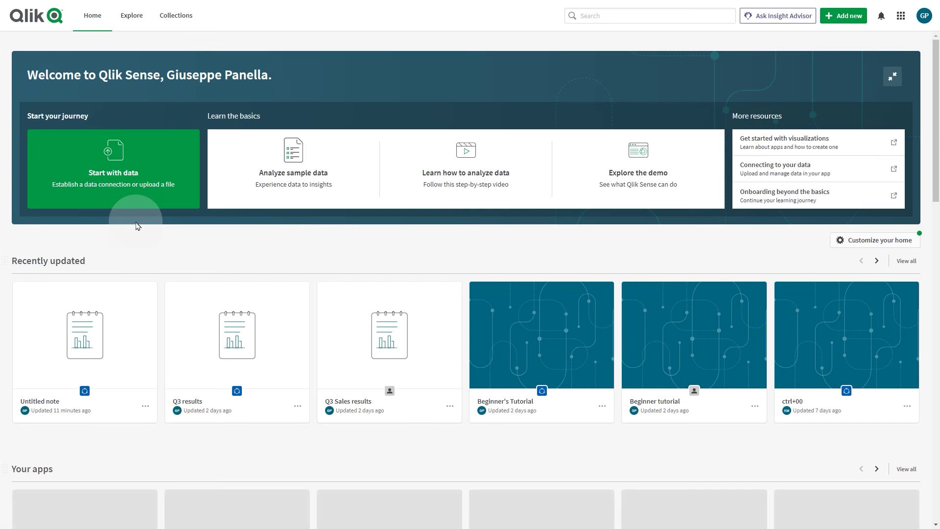
{"action": "left_click", "coordinate": [132, 21]}
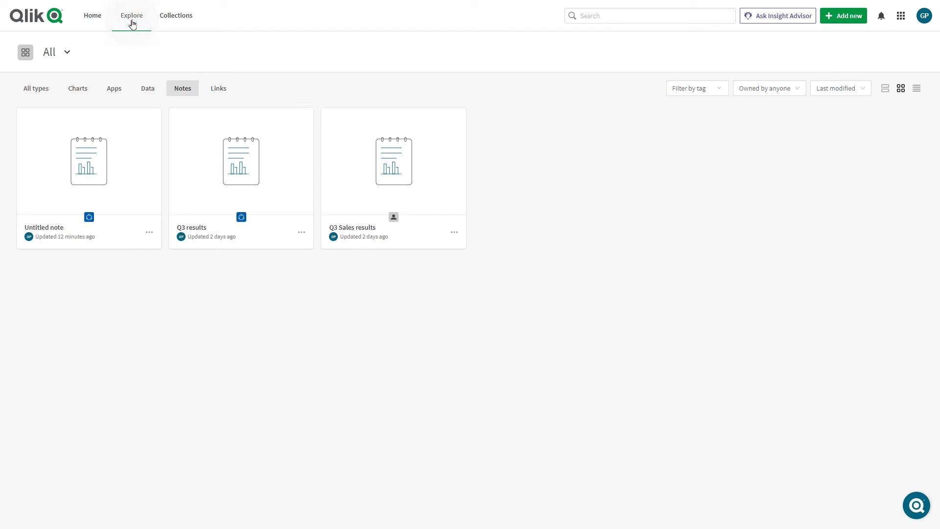
{"action": "left_click", "coordinate": [65, 55]}
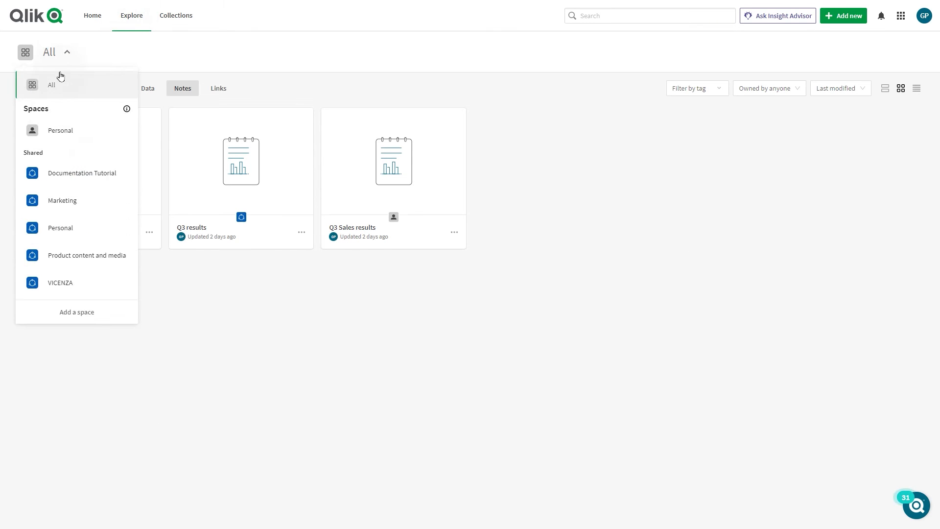
{"action": "left_click", "coordinate": [59, 199]}
Create a note named 'Sales per region Q3 results' in the Marketing space
{"action": "left_click", "coordinate": [835, 18]}
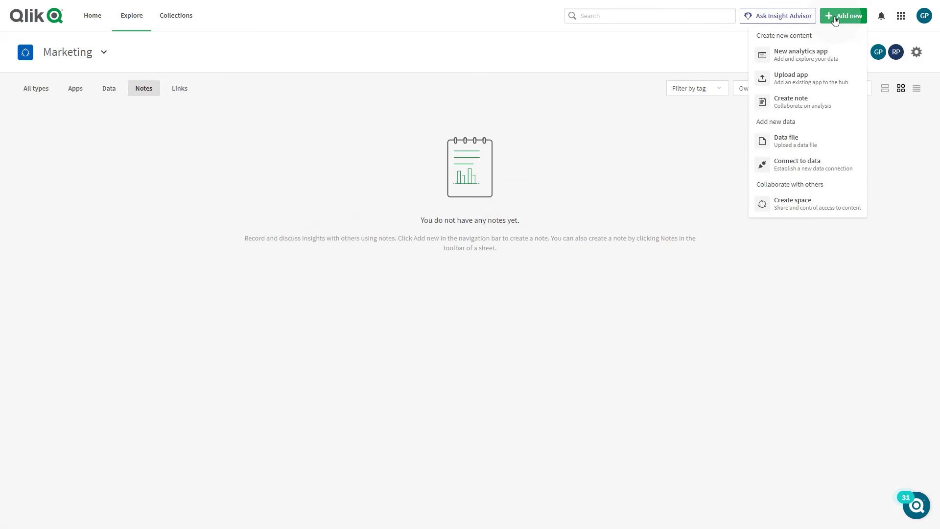
{"action": "left_click", "coordinate": [792, 100]}
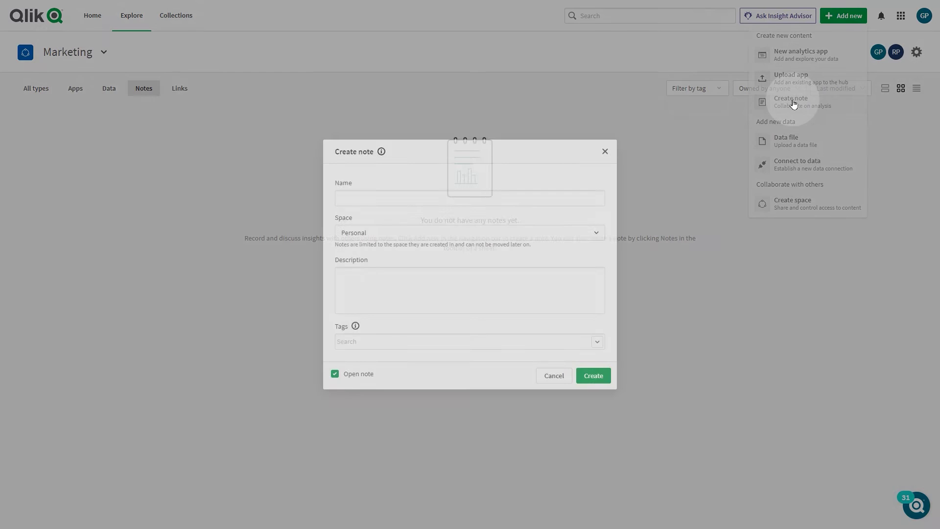
{"action": "left_click", "coordinate": [566, 197]}
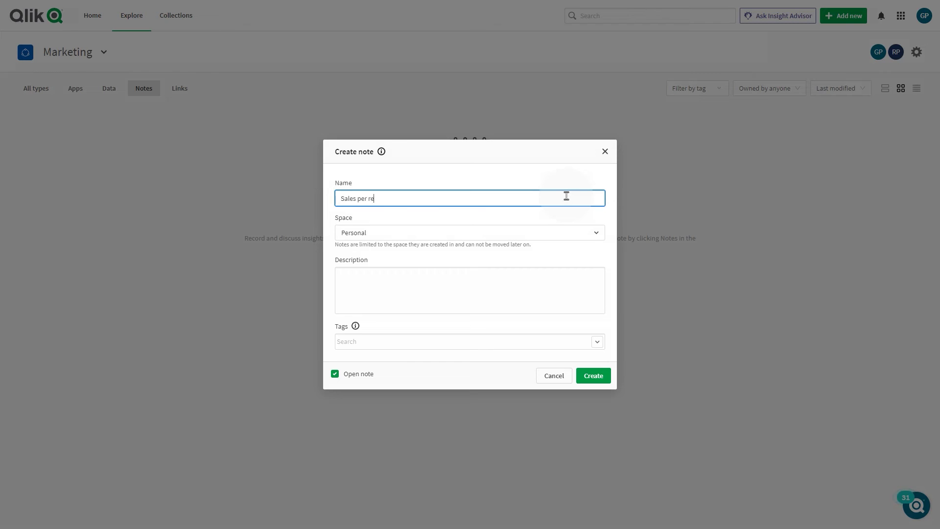
{"action": "left_click", "coordinate": [523, 232]}
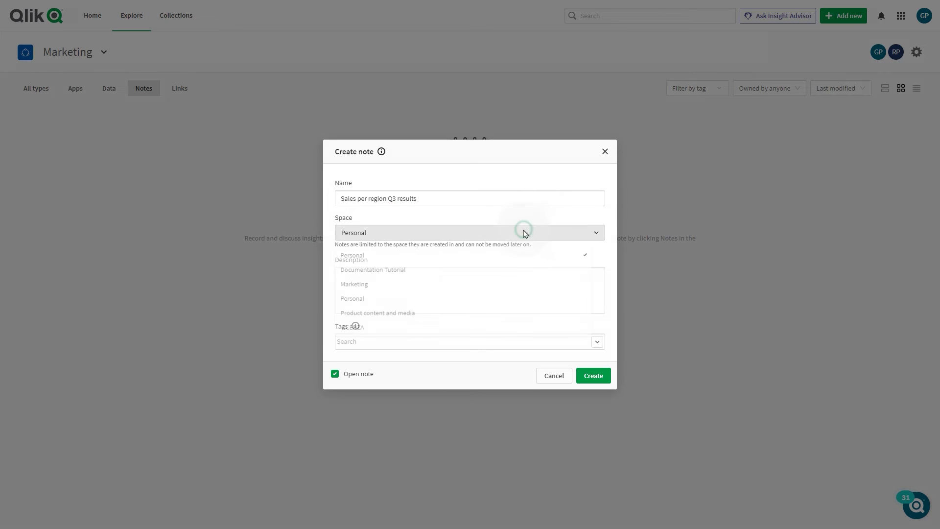
{"action": "left_click", "coordinate": [475, 285]}
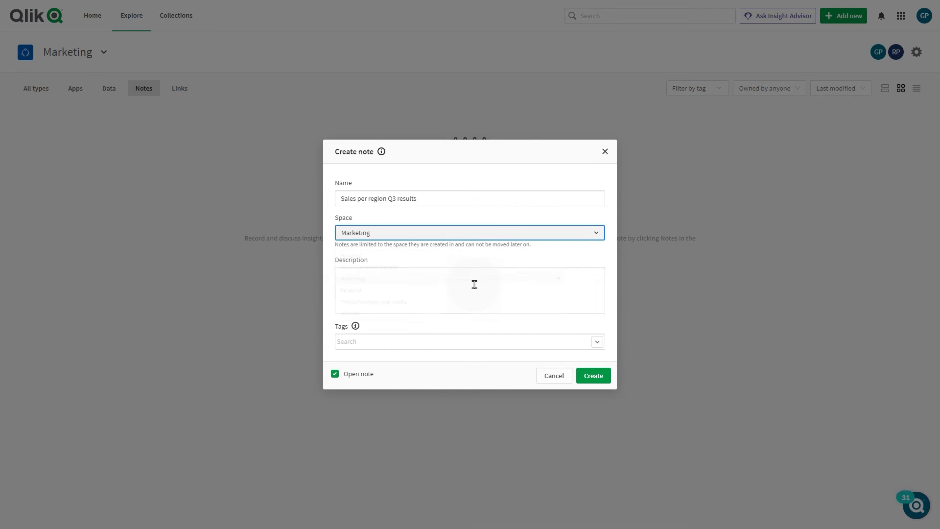
{"action": "left_click", "coordinate": [595, 377]}
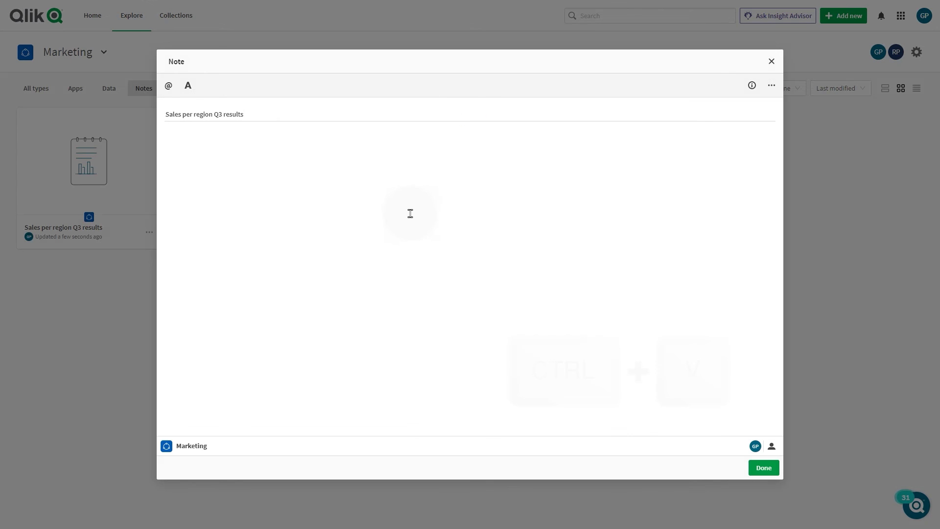
Paste the copied Q3 text and Sales per Region snapshot into the Marketing note
{"action": "key", "text": "ctrl+v"}
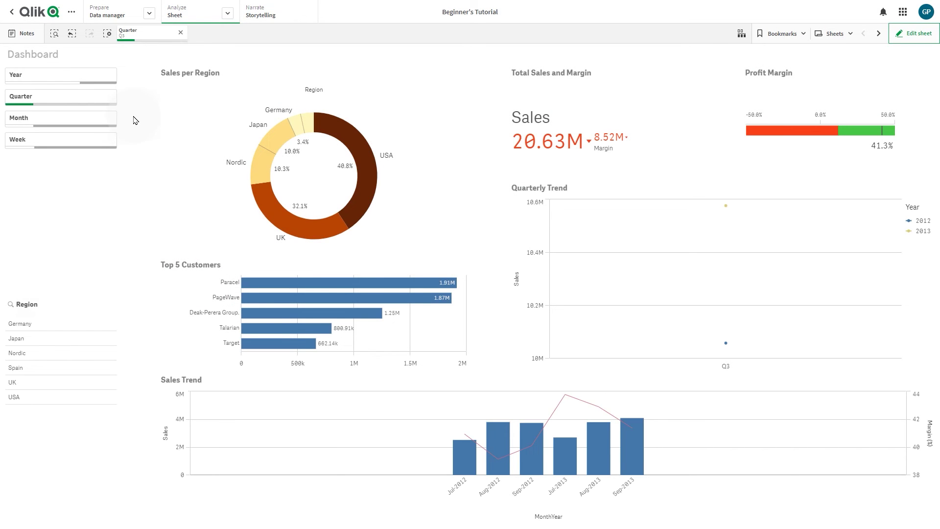
Start a new note in the Marketing space and clear its 'Untitled note' title
{"action": "left_click", "coordinate": [21, 34]}
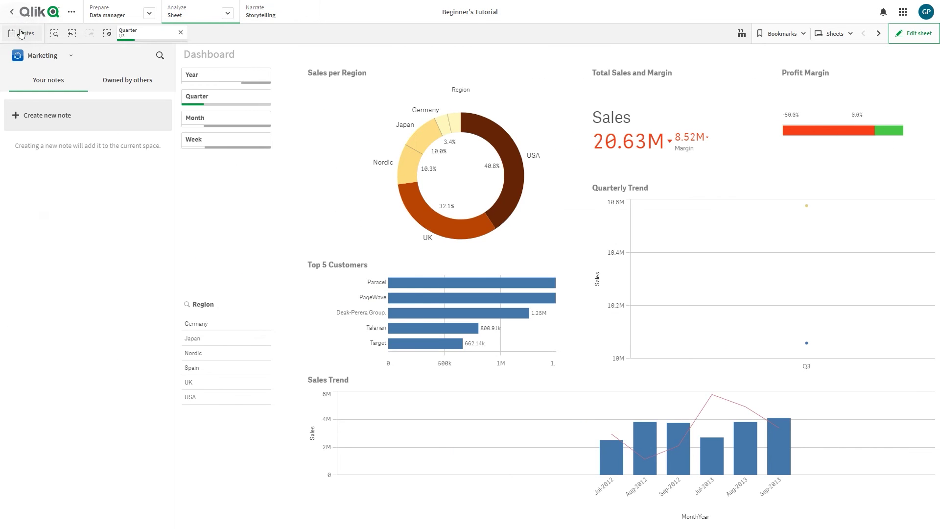
{"action": "left_click", "coordinate": [34, 118]}
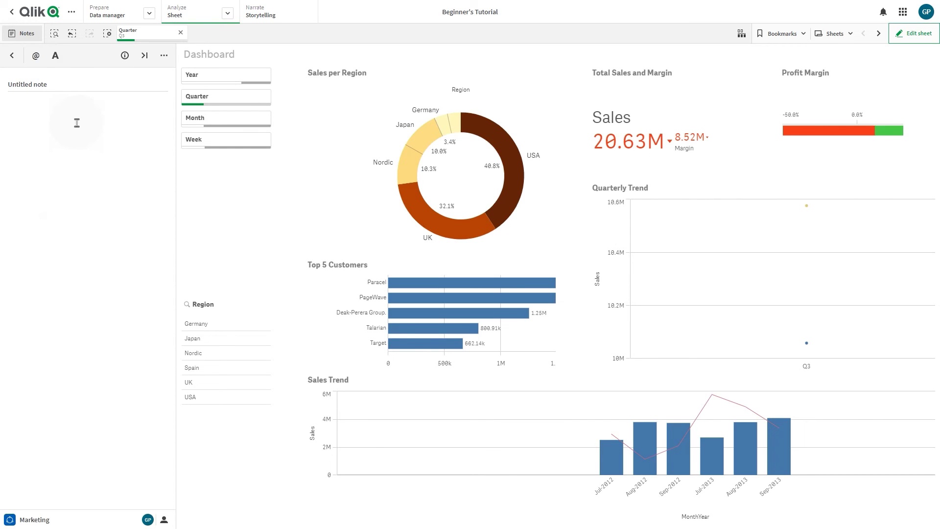
{"action": "left_click_drag", "start_coordinate": [54, 83], "coordinate": [9, 81]}
{"action": "key", "text": "BackSpace"}
{"action": "type", "text": "ts"}
{"action": "left_click", "coordinate": [24, 130]}
{"action": "type", "text": "Sales by Region in Q3"}
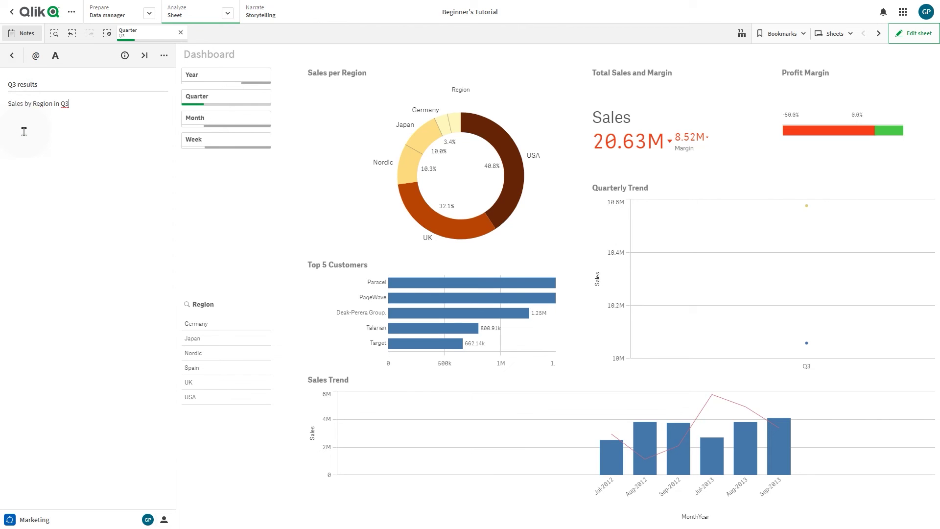
Add snapshots of the Sales per Region donut and the Top 5 Customers bar chart
{"action": "right_click", "coordinate": [429, 172]}
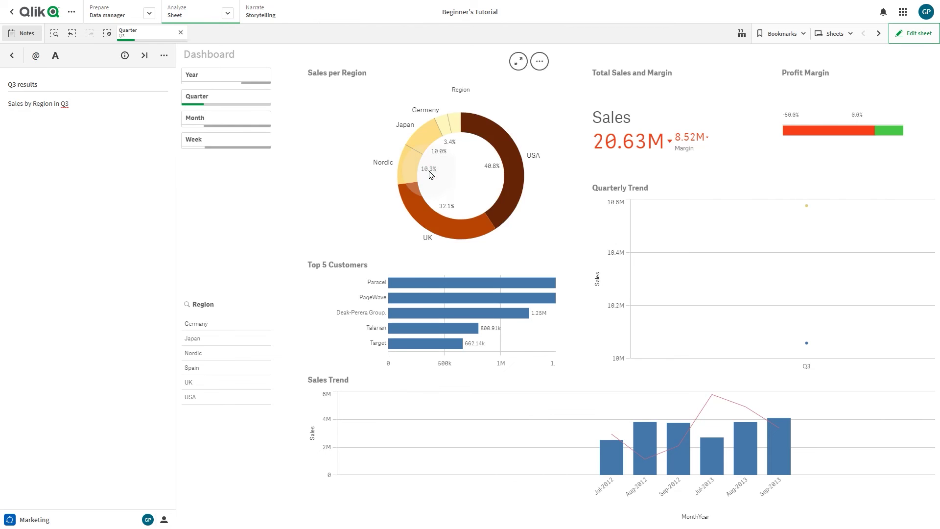
{"action": "left_click", "coordinate": [467, 217]}
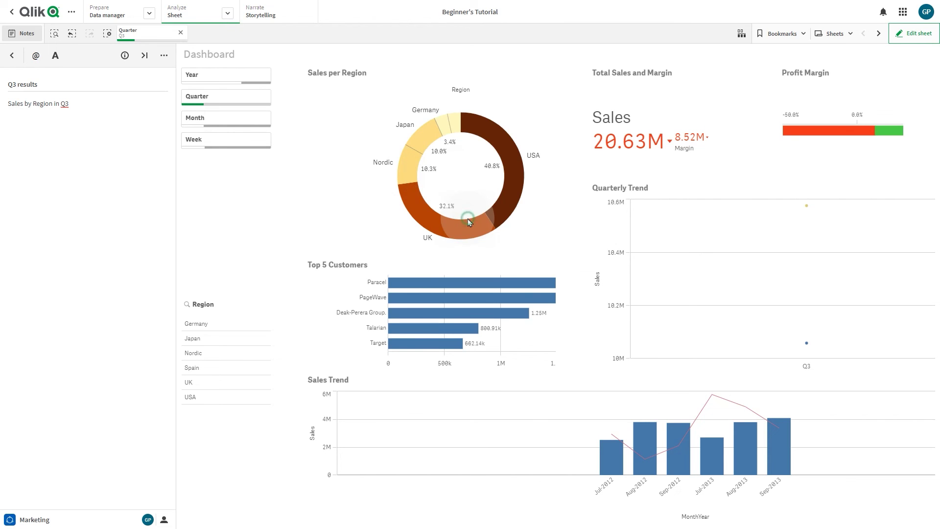
{"action": "type", "text": "Top 5 Customers in Q3"}
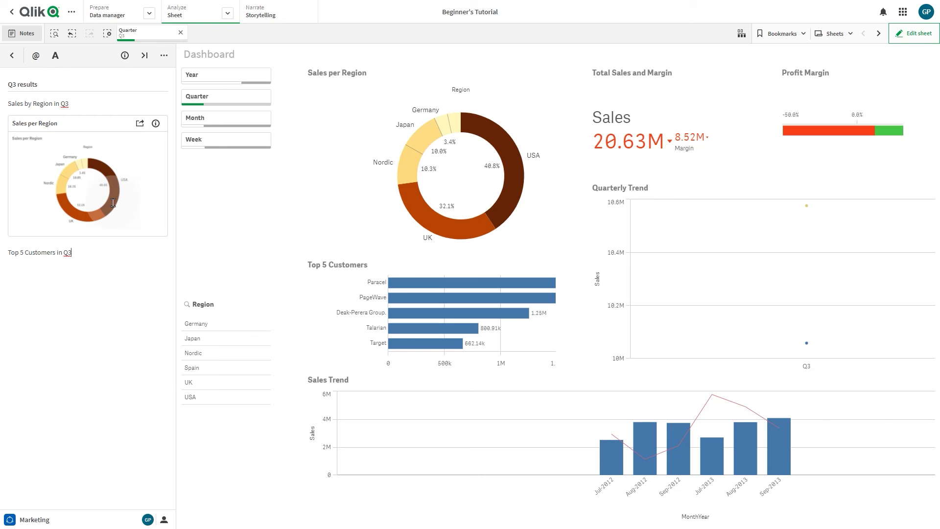
{"action": "right_click", "coordinate": [443, 308]}
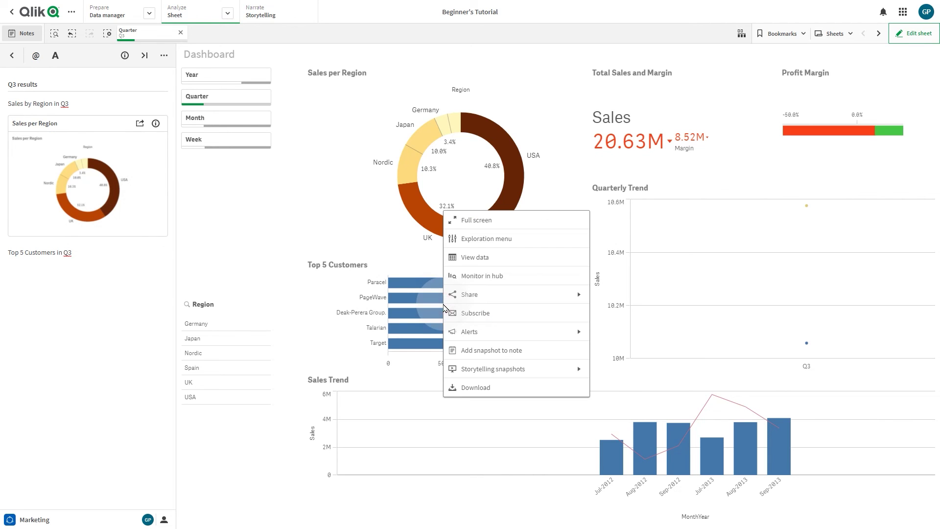
{"action": "left_click", "coordinate": [489, 350]}
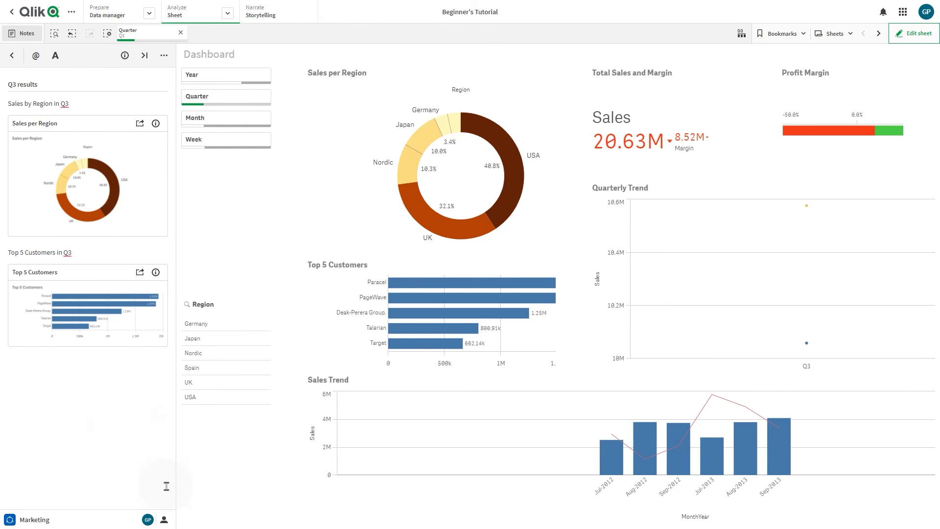
{"action": "left_click", "coordinate": [164, 520]}
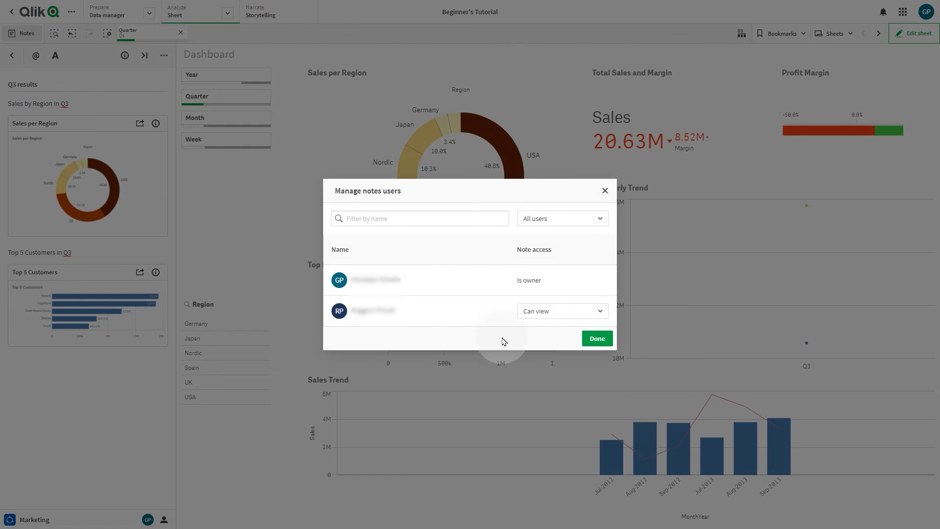
Leave the other Marketing member at Can view access on the note and close the access settings
{"action": "left_click", "coordinate": [544, 313]}
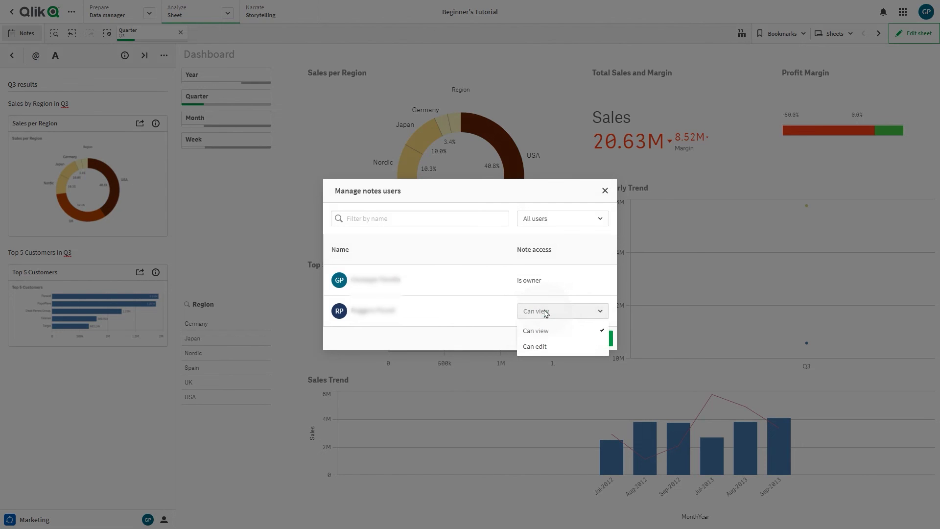
{"action": "left_click", "coordinate": [533, 335]}
{"action": "left_click", "coordinate": [597, 338]}
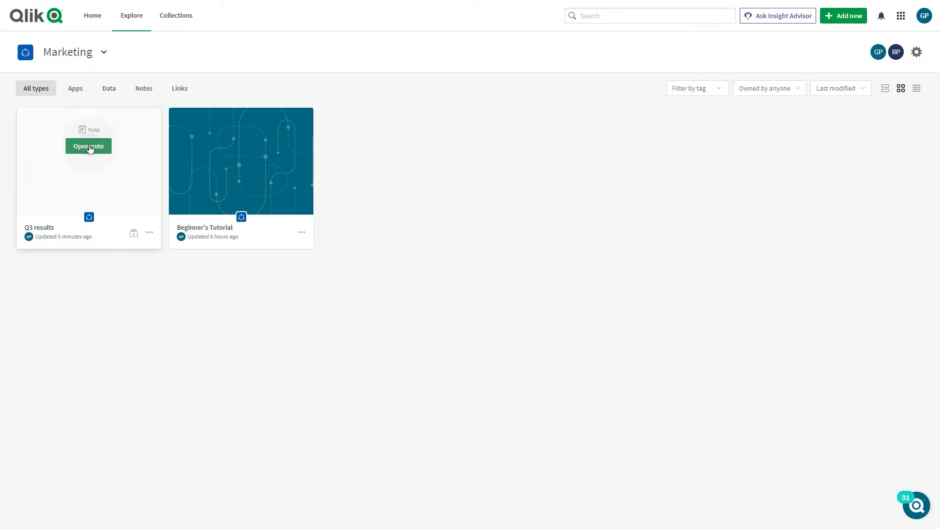
Reopen the Q3 results note and switch the Marketing member from Can view to Can edit
{"action": "left_click", "coordinate": [88, 147]}
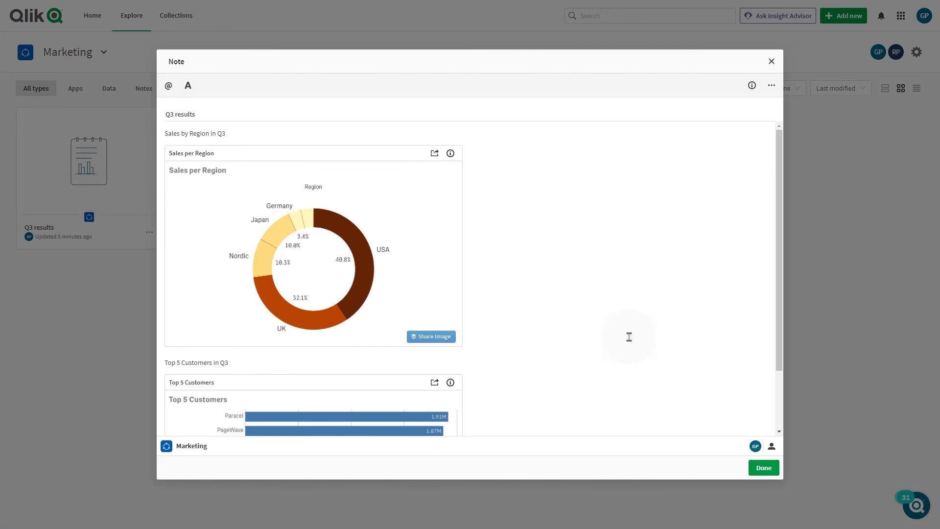
{"action": "left_click", "coordinate": [779, 247]}
{"action": "left_click_drag", "start_coordinate": [779, 247], "coordinate": [789, 333]}
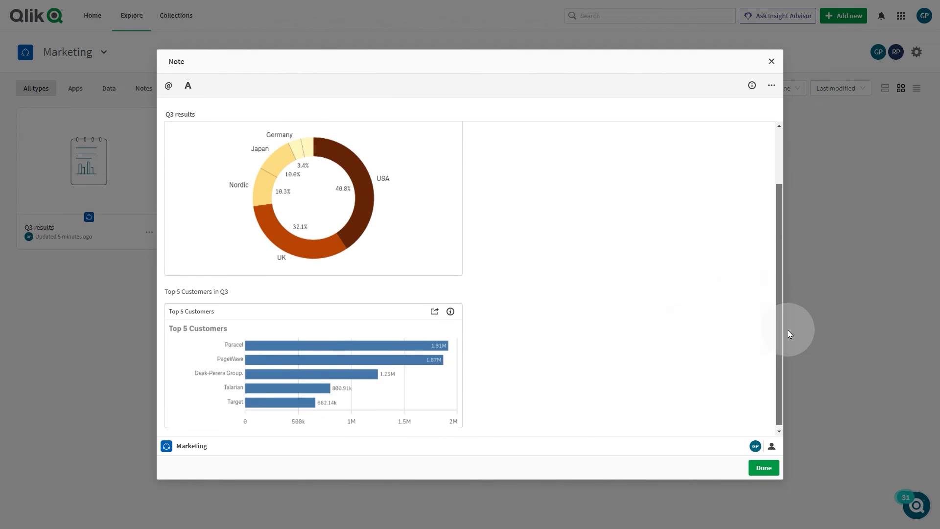
{"action": "left_click", "coordinate": [772, 445]}
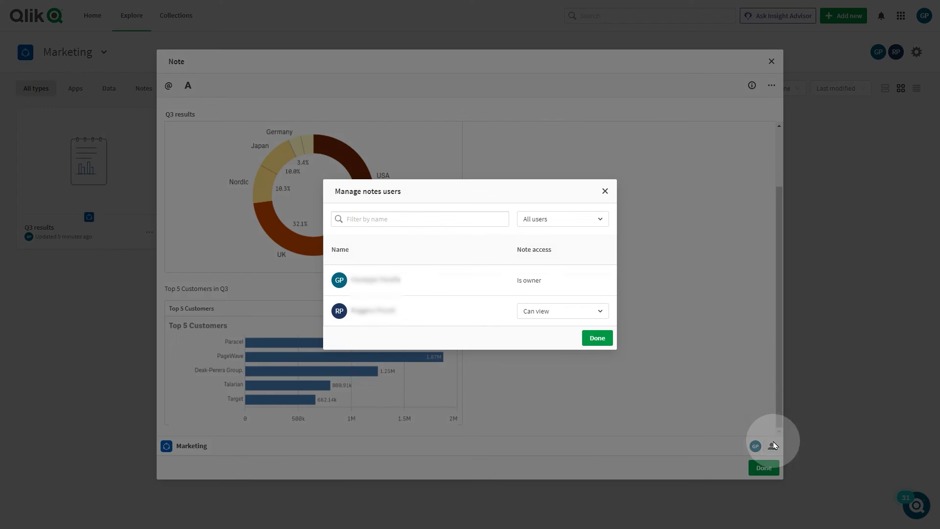
{"action": "left_click", "coordinate": [565, 312]}
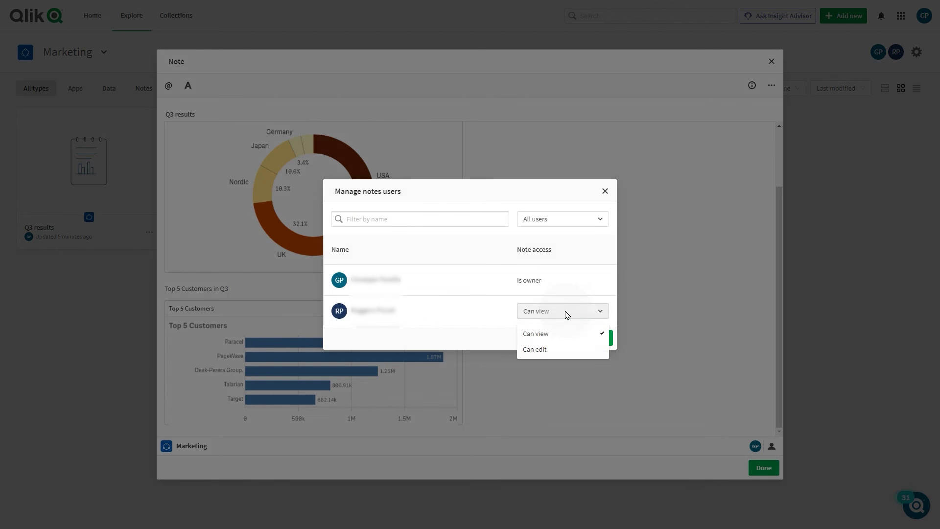
{"action": "left_click", "coordinate": [553, 349]}
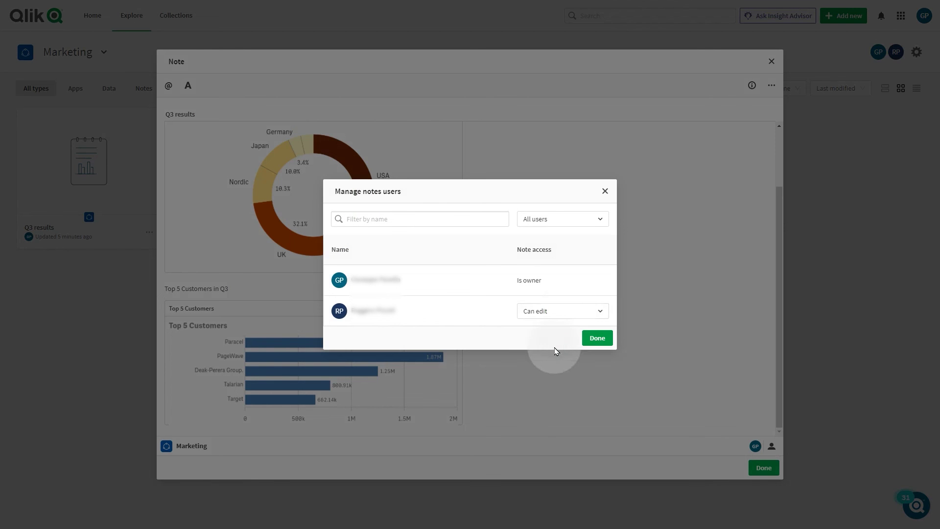
{"action": "left_click", "coordinate": [589, 339]}
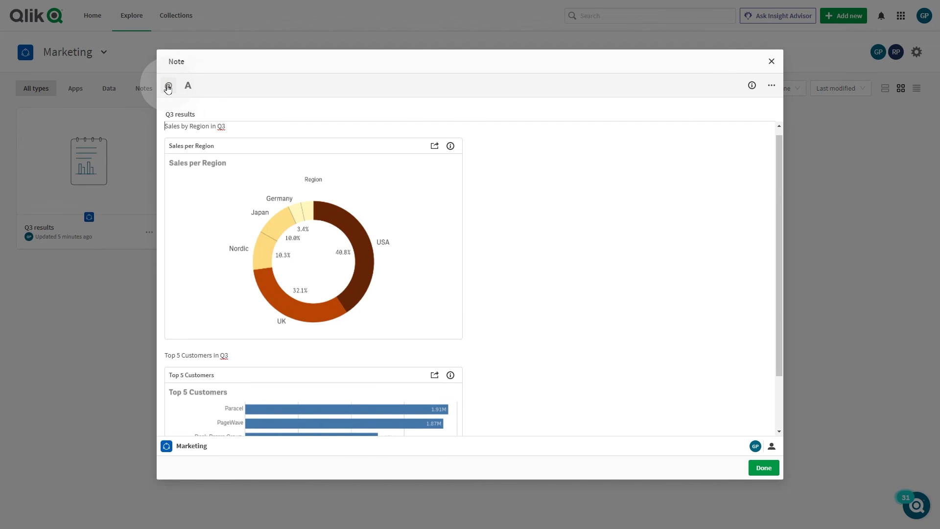
{"action": "type", "text": "@"}
{"action": "left_click", "coordinate": [247, 156]}
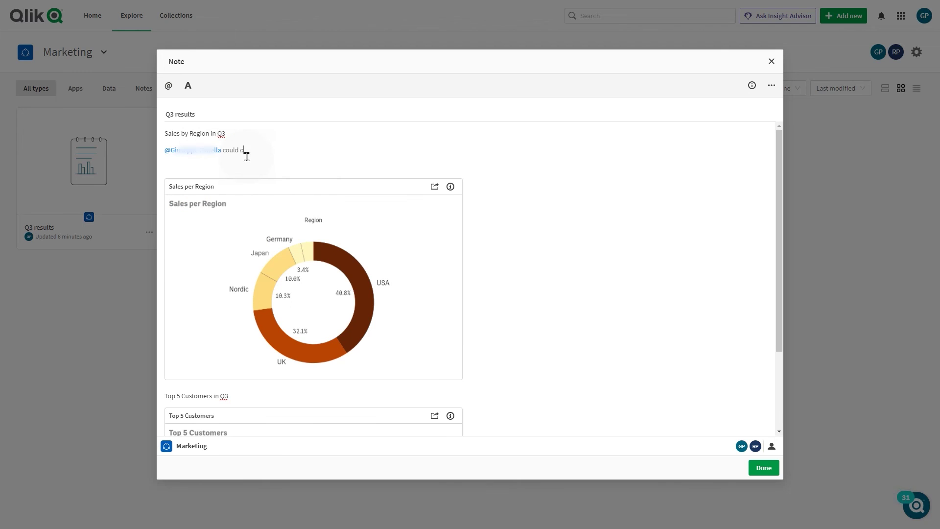
{"action": "type", "text": "share your thoughts?"}
{"action": "left_click_drag", "start_coordinate": [778, 275], "coordinate": [766, 361]}
{"action": "scroll", "coordinate": [766, 362], "scroll_direction": "down", "scroll_amount": 1}
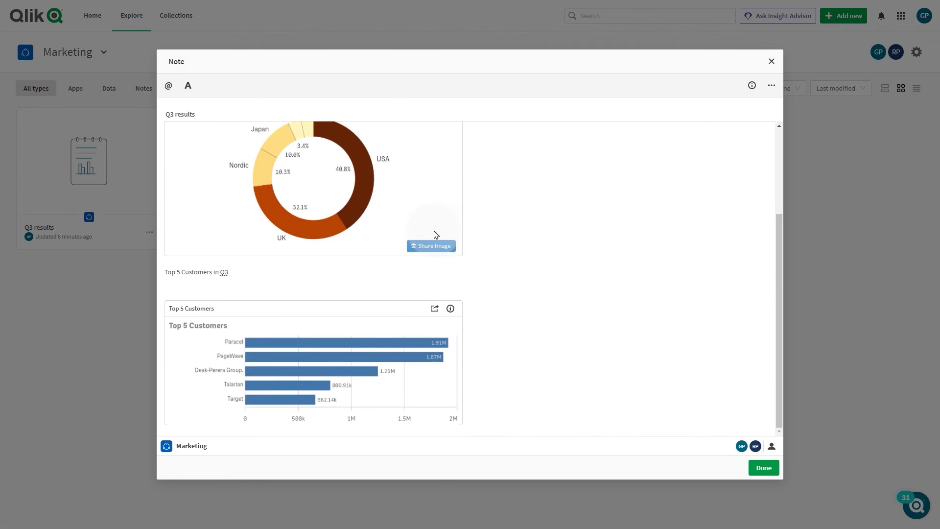
{"action": "type", "text": "@"}
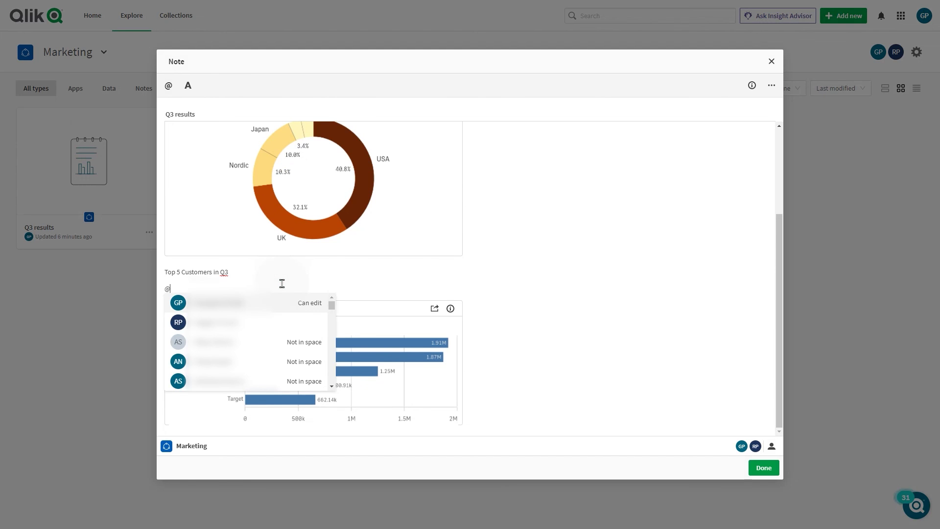
{"action": "type", "text": "Ro"}
{"action": "left_click", "coordinate": [264, 299]}
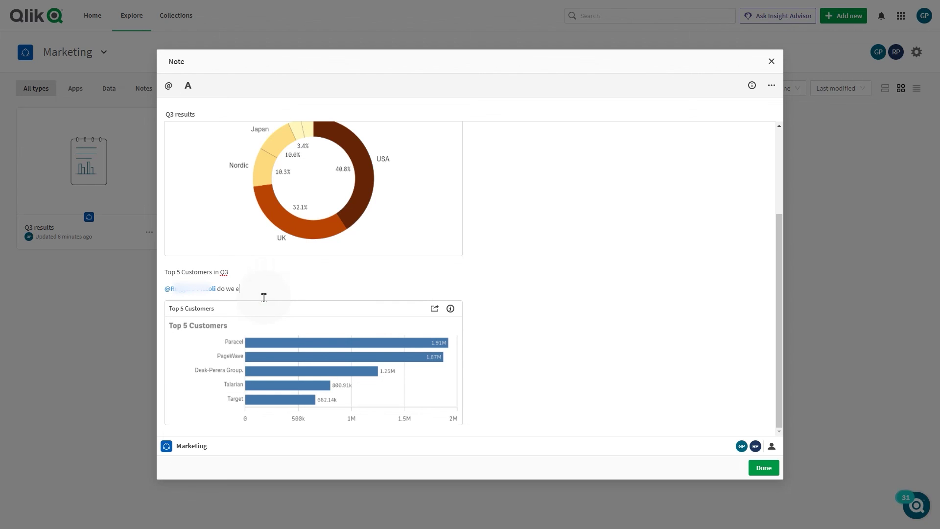
{"action": "type", "text": "action?"}
{"action": "left_click", "coordinate": [765, 470]}
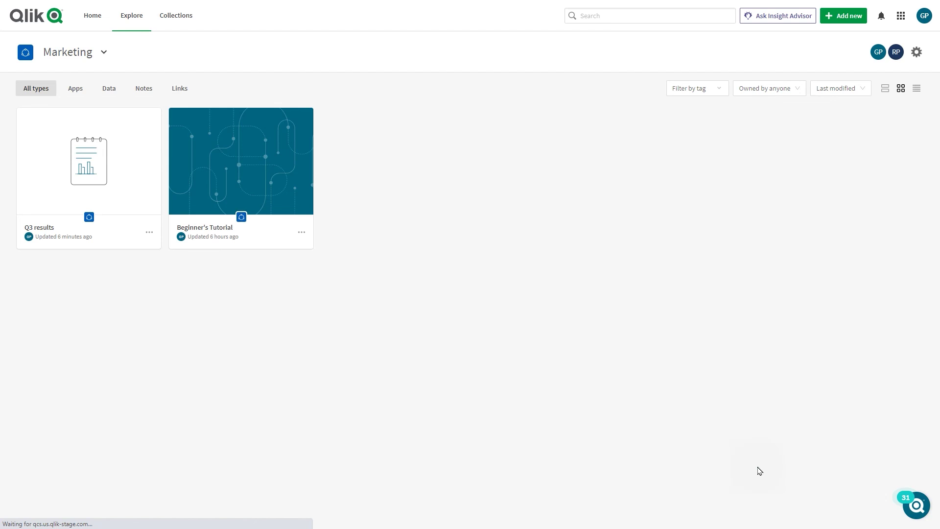